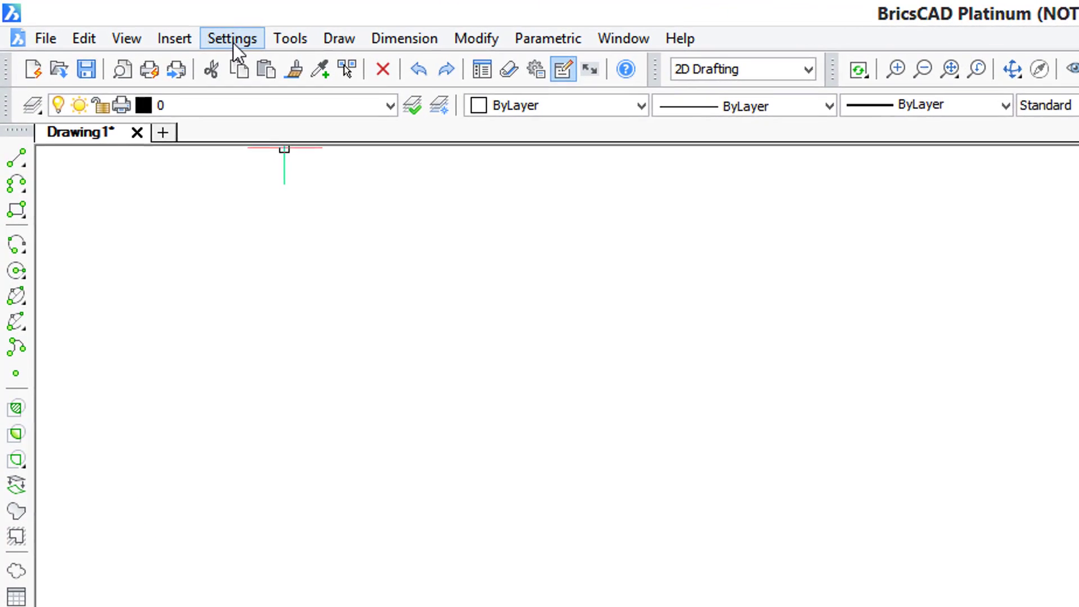
Open the program Settings dialog and search for the 'pickbox' setting
click(233, 40)
click(236, 72)
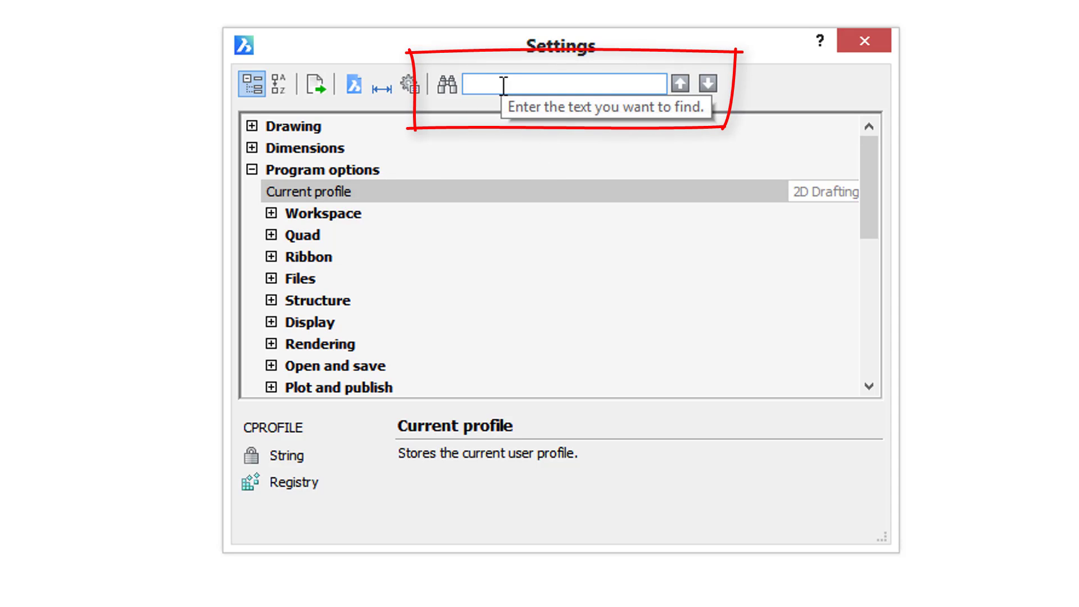
text(pick)
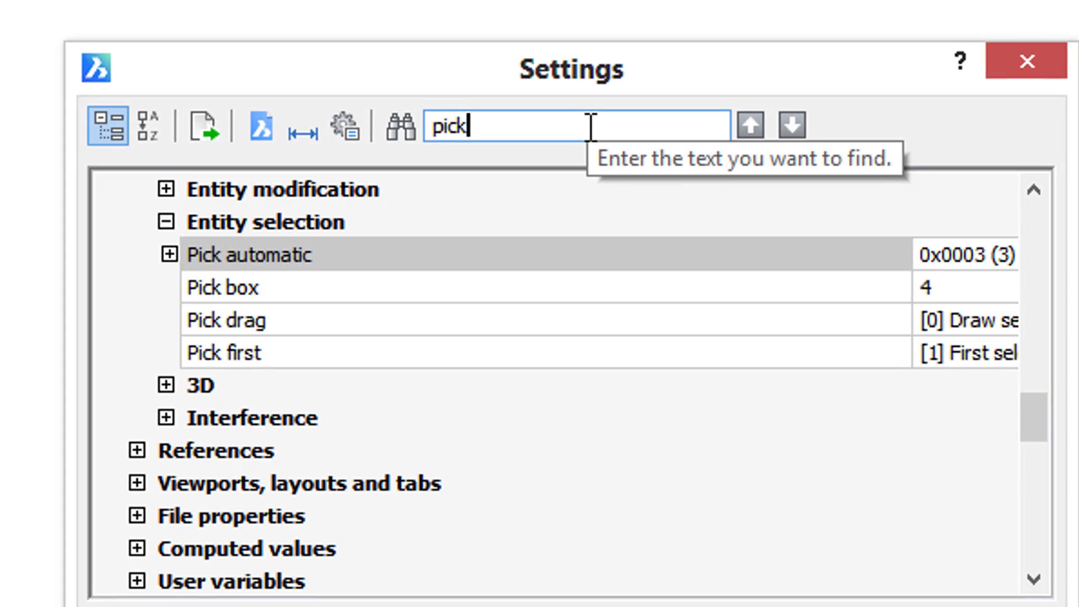
text(box)
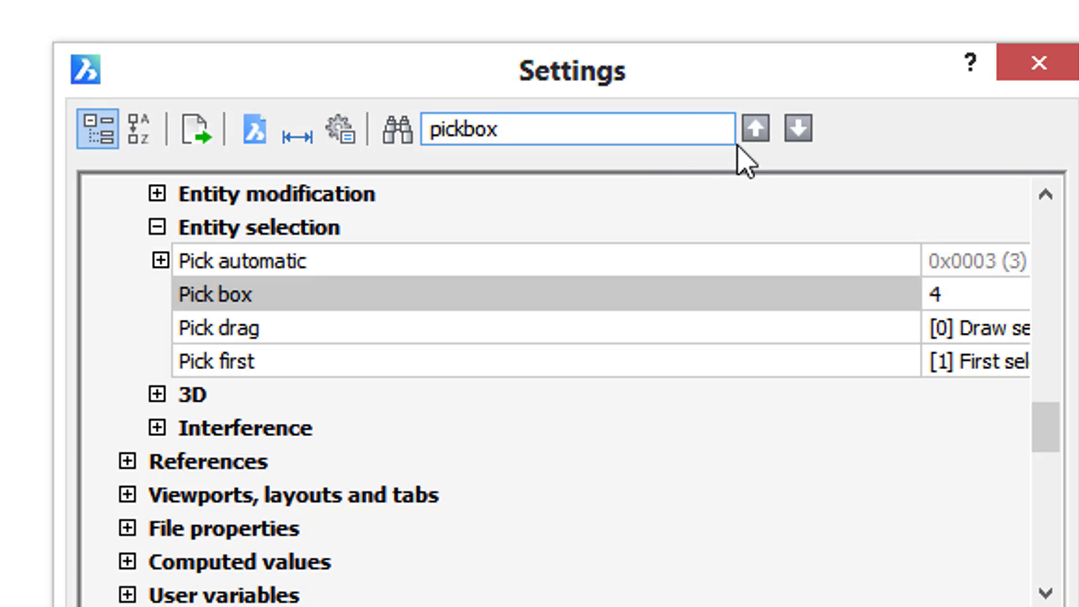
click(798, 138)
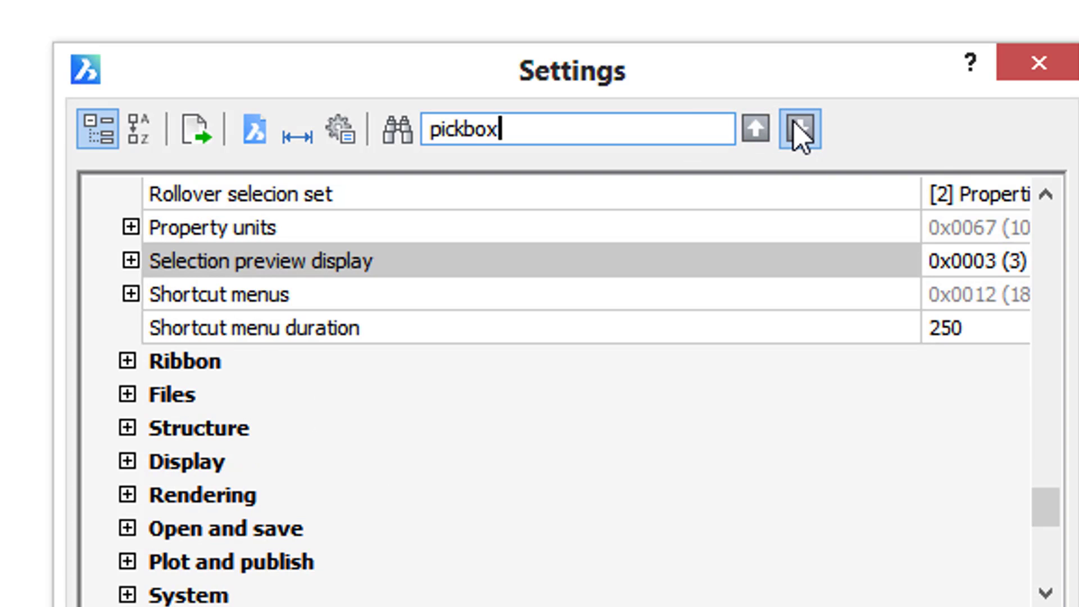
click(799, 138)
click(801, 138)
click(800, 139)
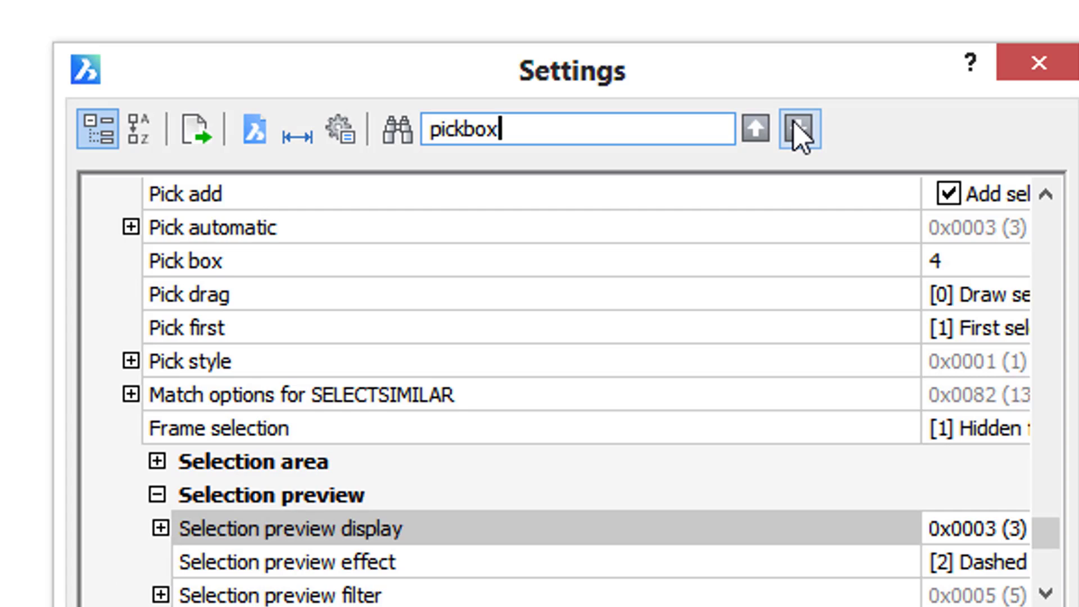
click(801, 139)
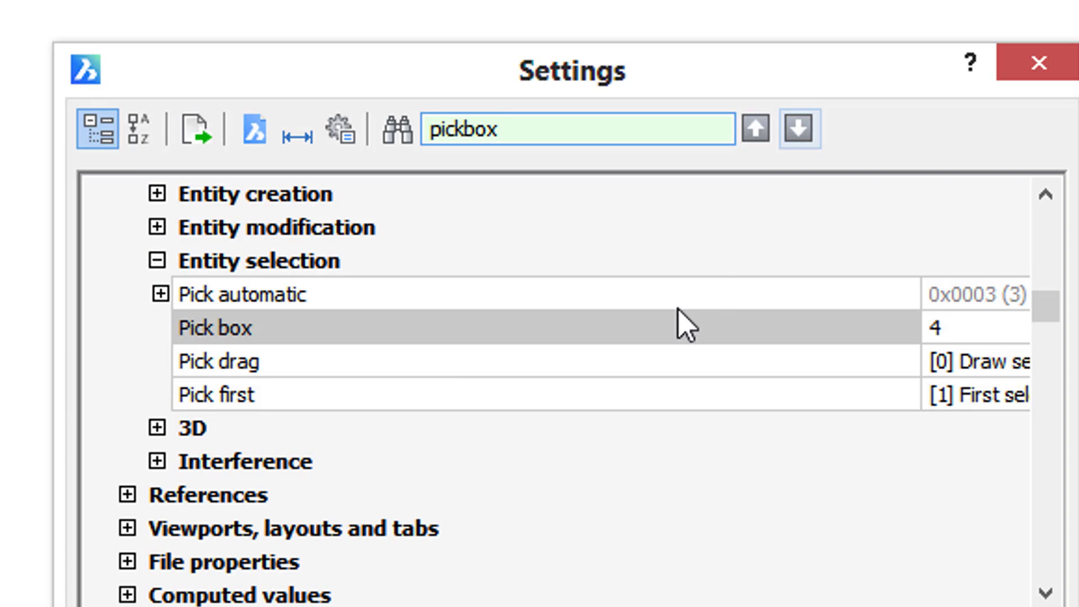
Change the Pick box value from 4 to 50
click(686, 324)
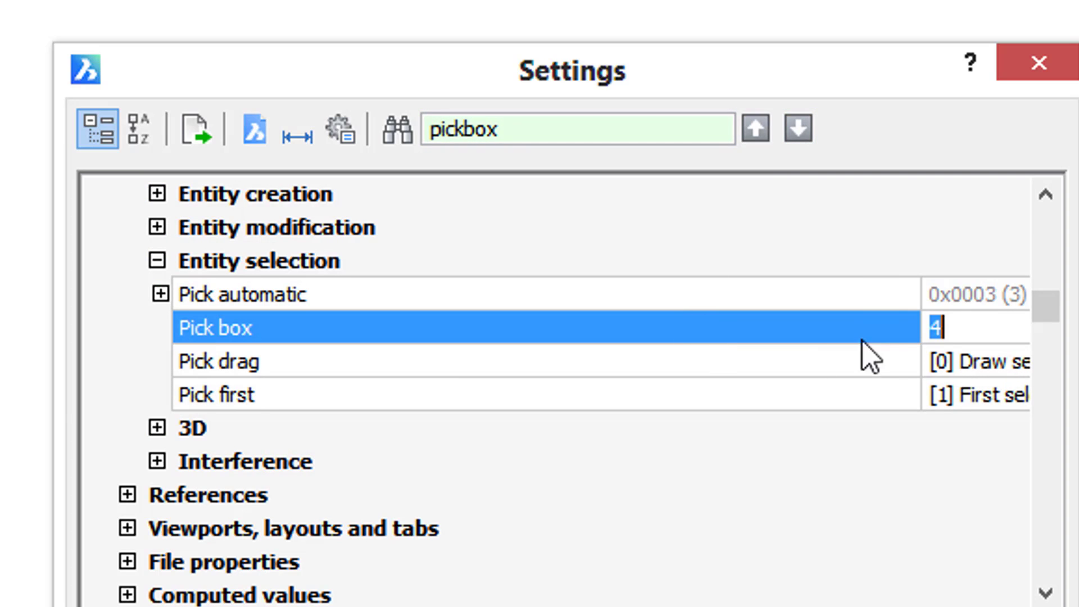
click(939, 327)
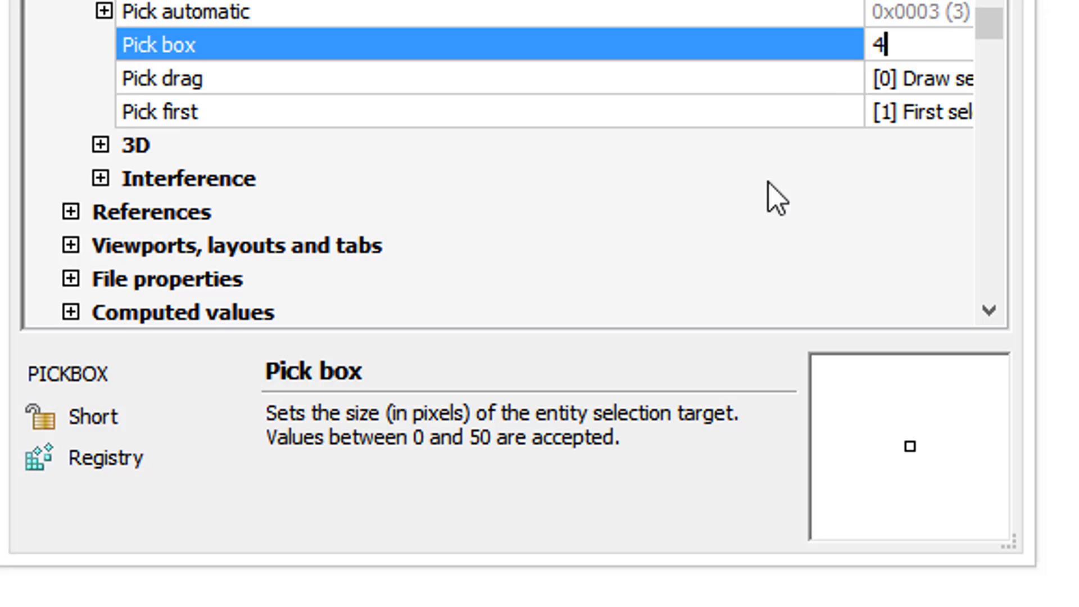
drag(886, 41, 852, 41)
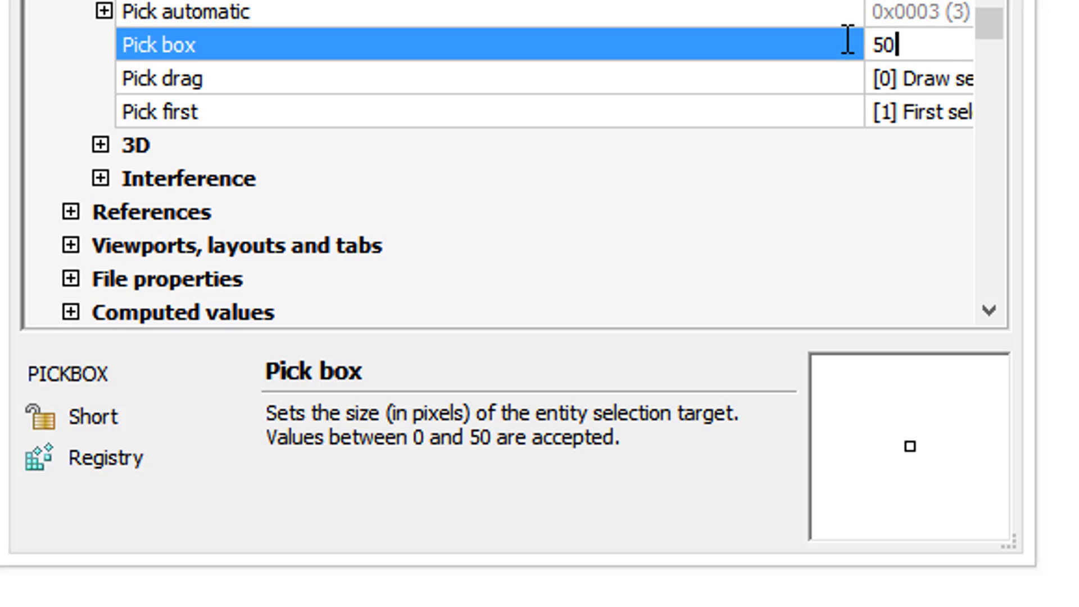
key(Return)
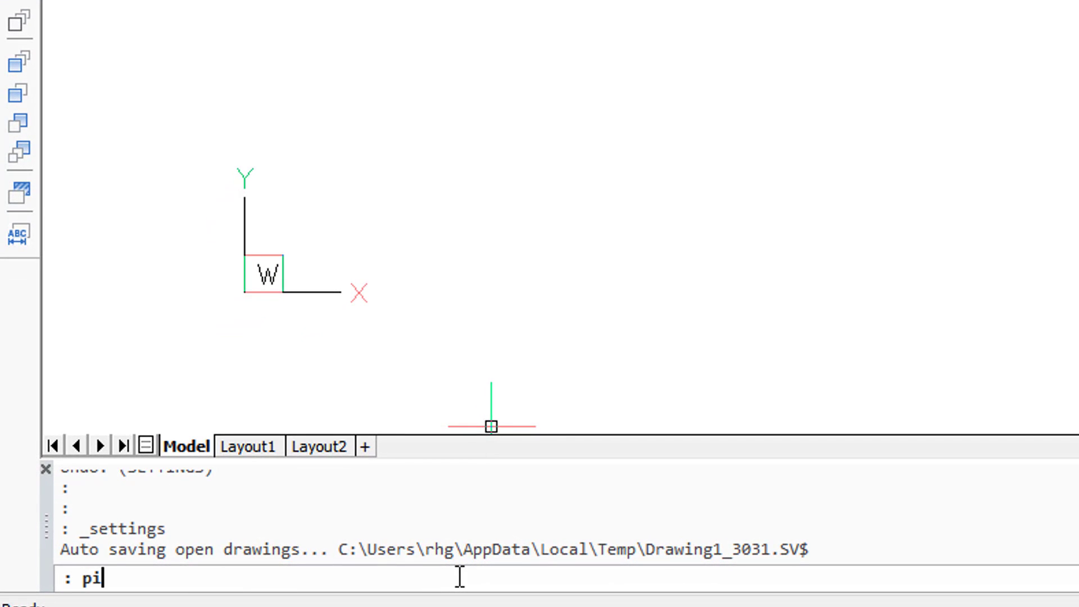
Set PICKBOX to 50 at the command line, then repeat the command and set it to 10
text(ckbox)
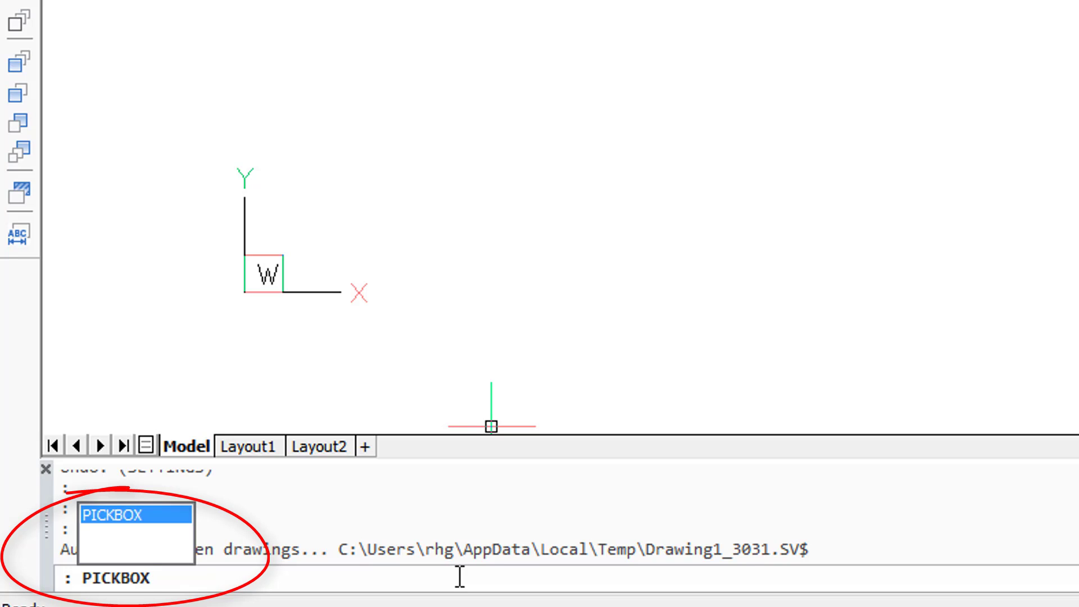
key(Return)
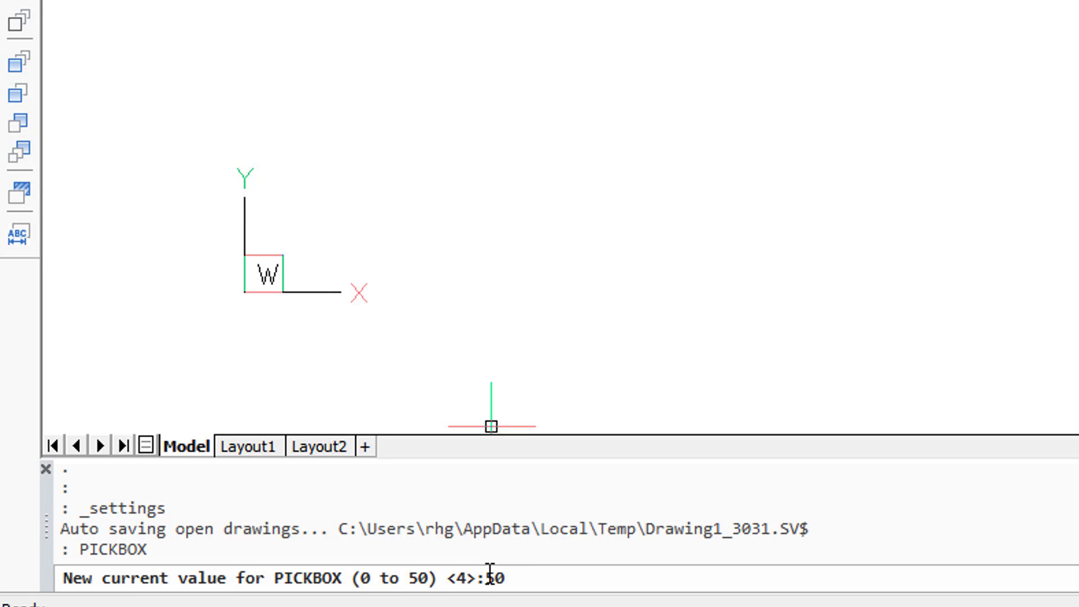
key(Return)
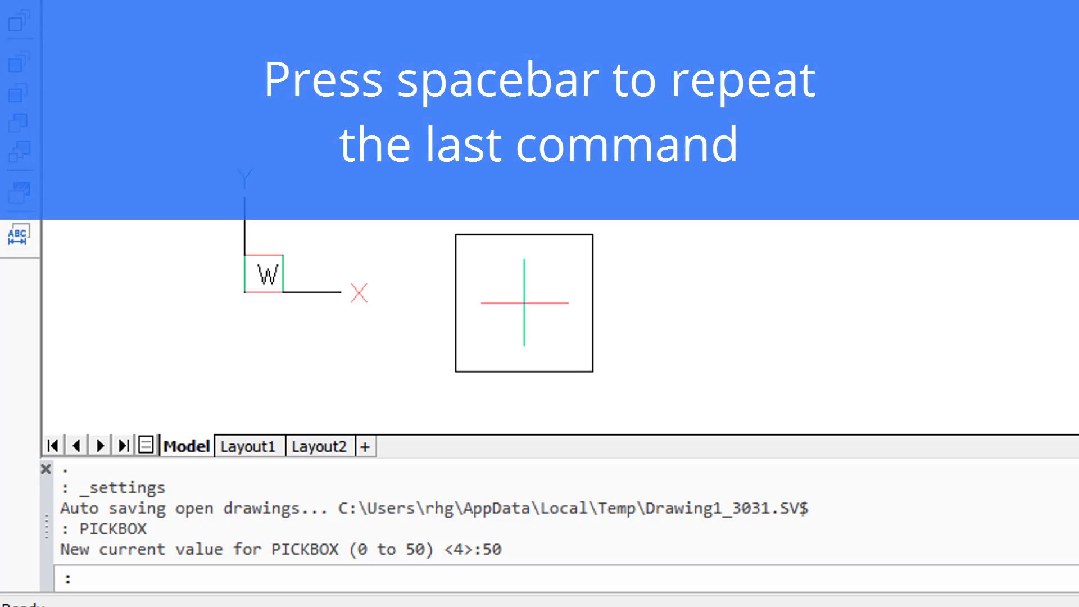
key(space)
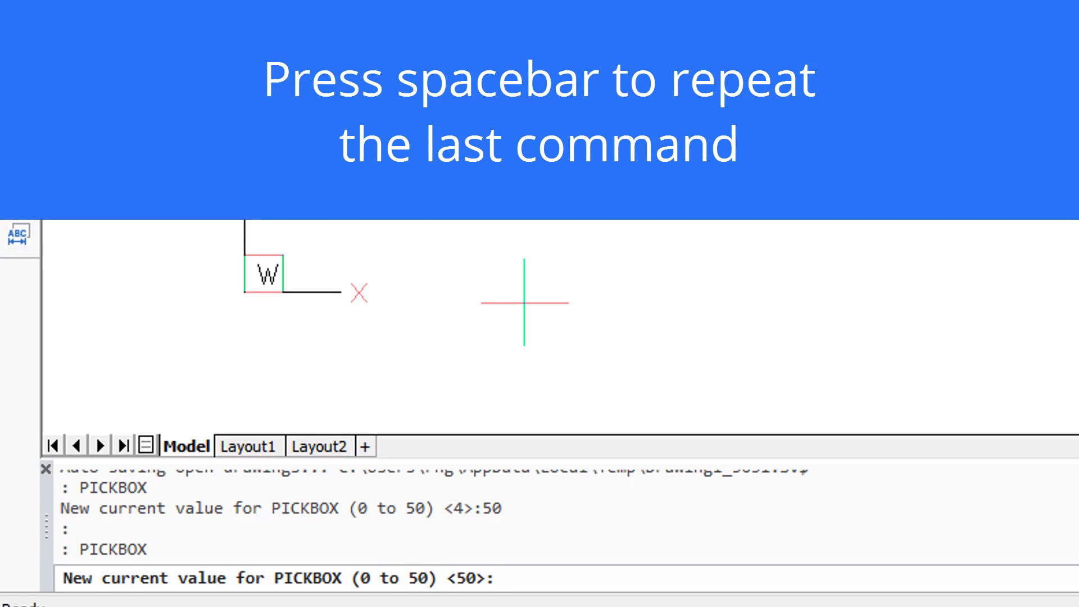
text(10)
key(Return)
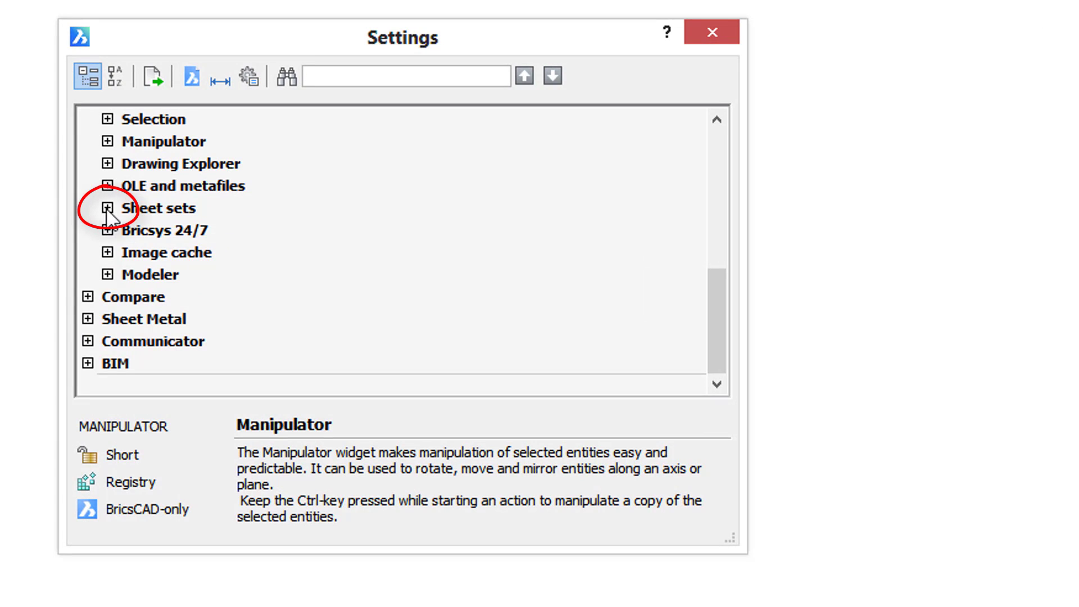
Expand Sheet sets, enlarge the Settings dialog and its value column, and select Sheet set found
click(107, 209)
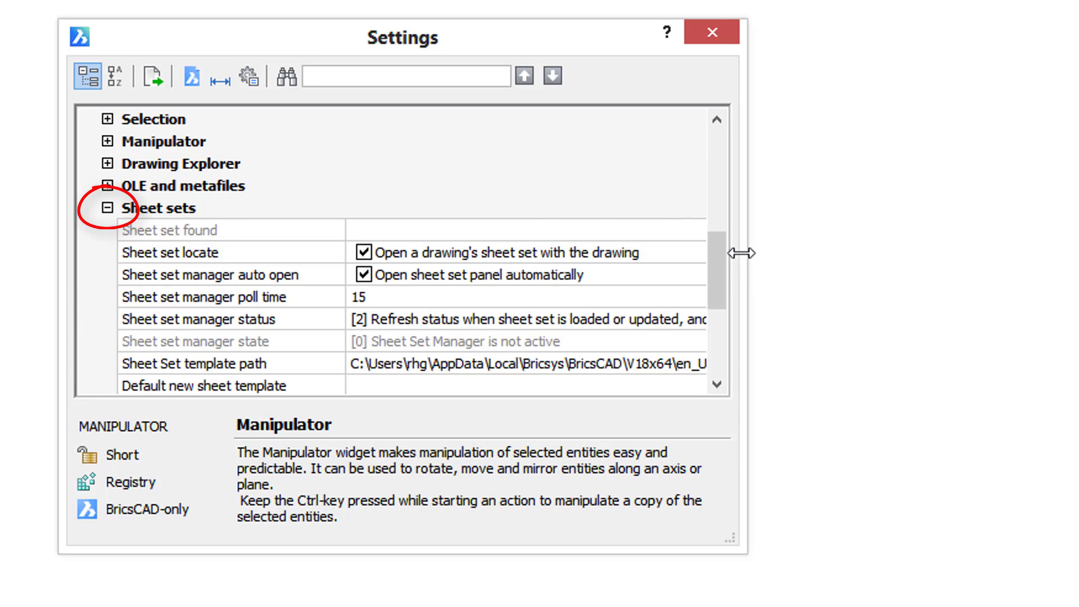
mouse_move(724, 260)
mouse_down()
mouse_move(711, 308)
mouse_move(714, 280)
mouse_up()
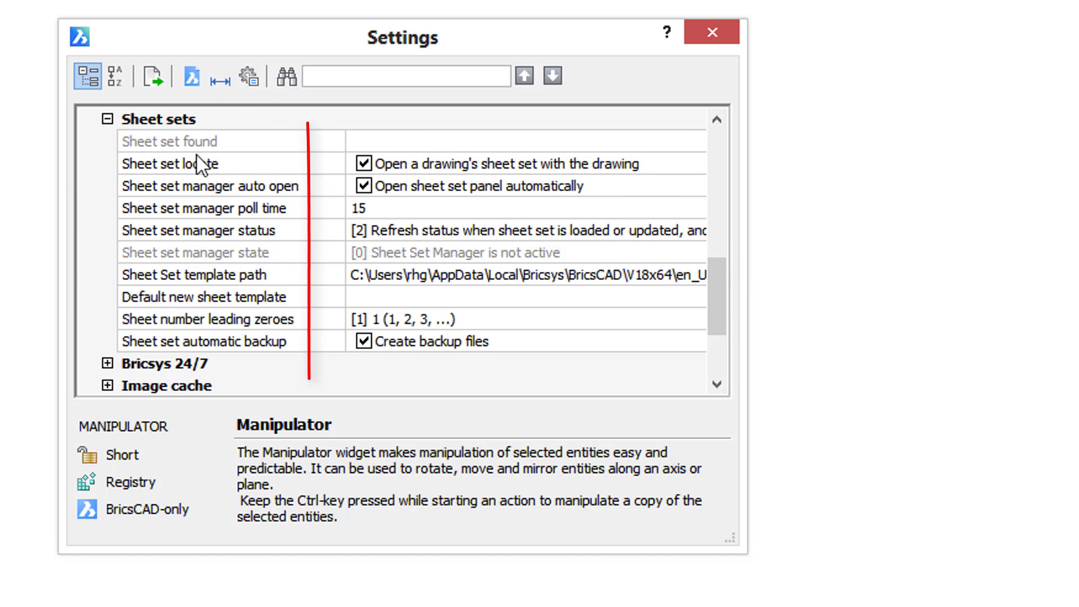
mouse_move(344, 145)
mouse_down()
mouse_move(323, 138)
mouse_move(633, 138)
mouse_move(317, 143)
mouse_up()
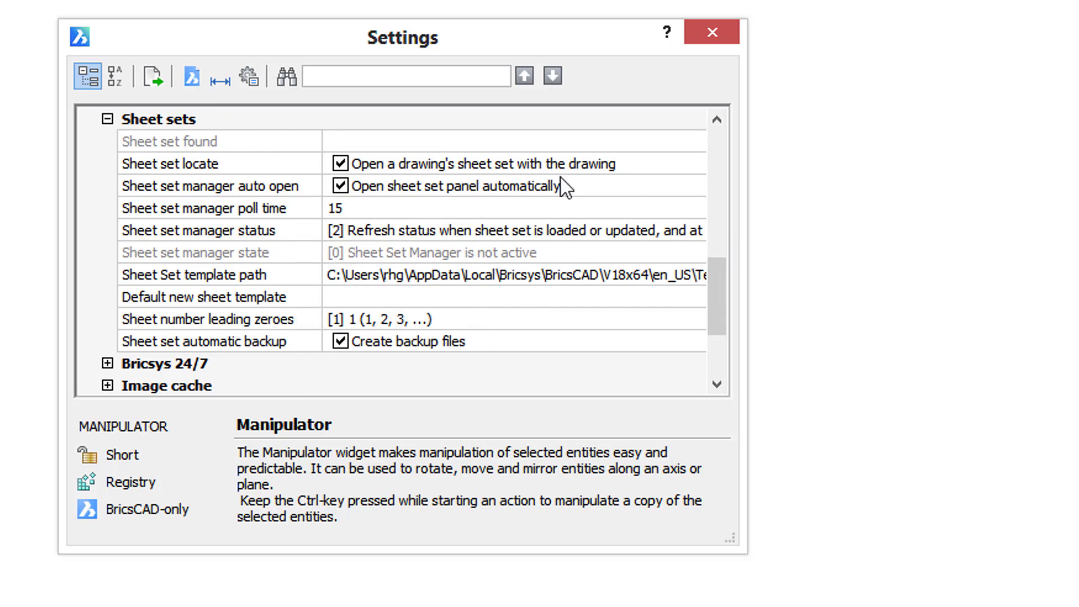
drag(750, 201, 1060, 285)
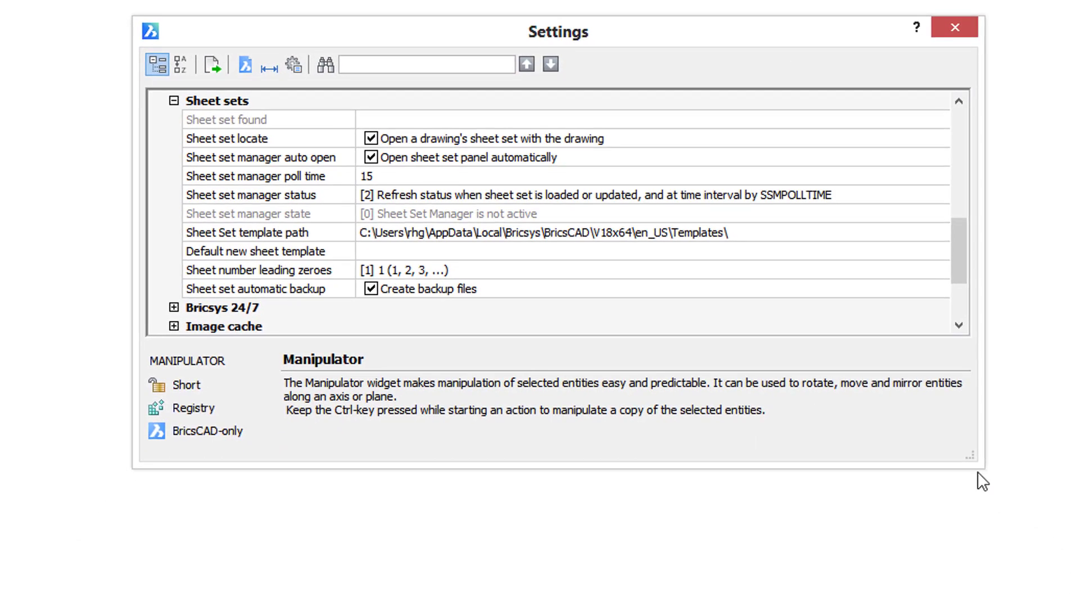
drag(970, 457, 970, 585)
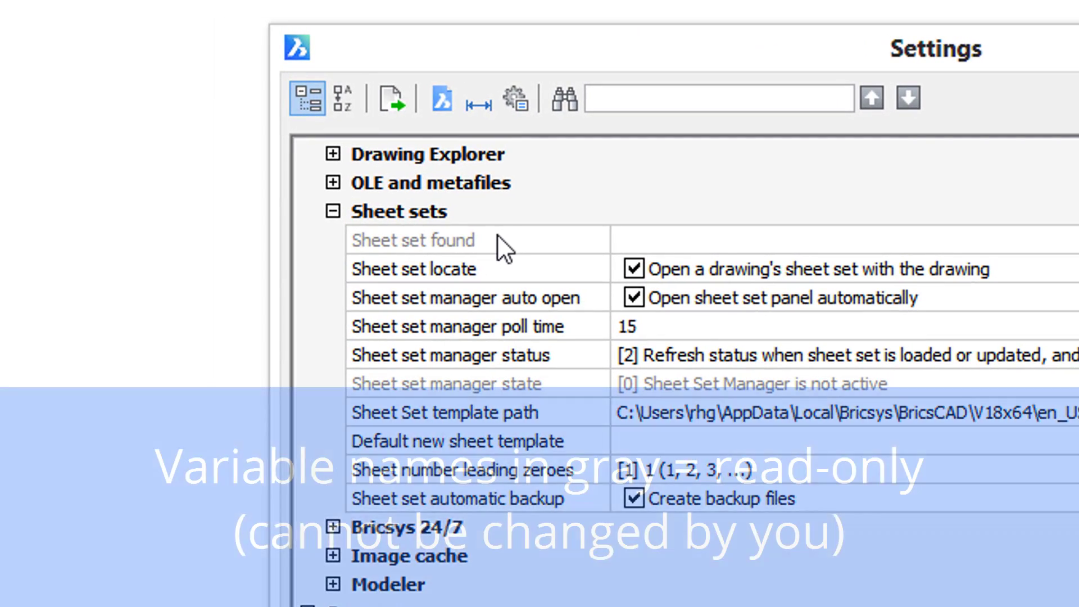
click(497, 236)
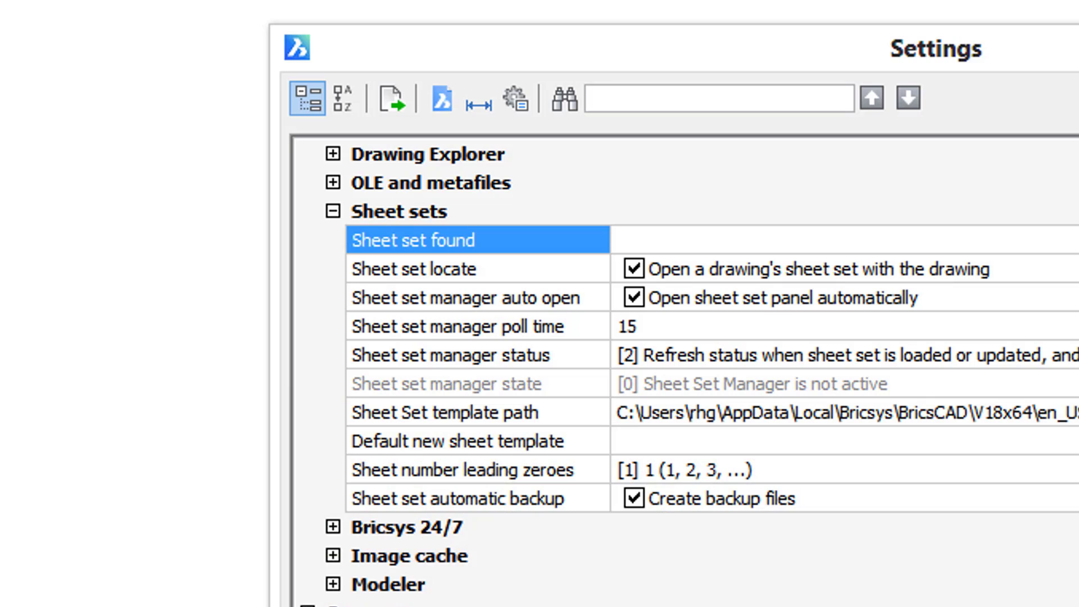
Toggle Sheet set locate and keep the Sheet set manager refresh status at [2]
click(639, 272)
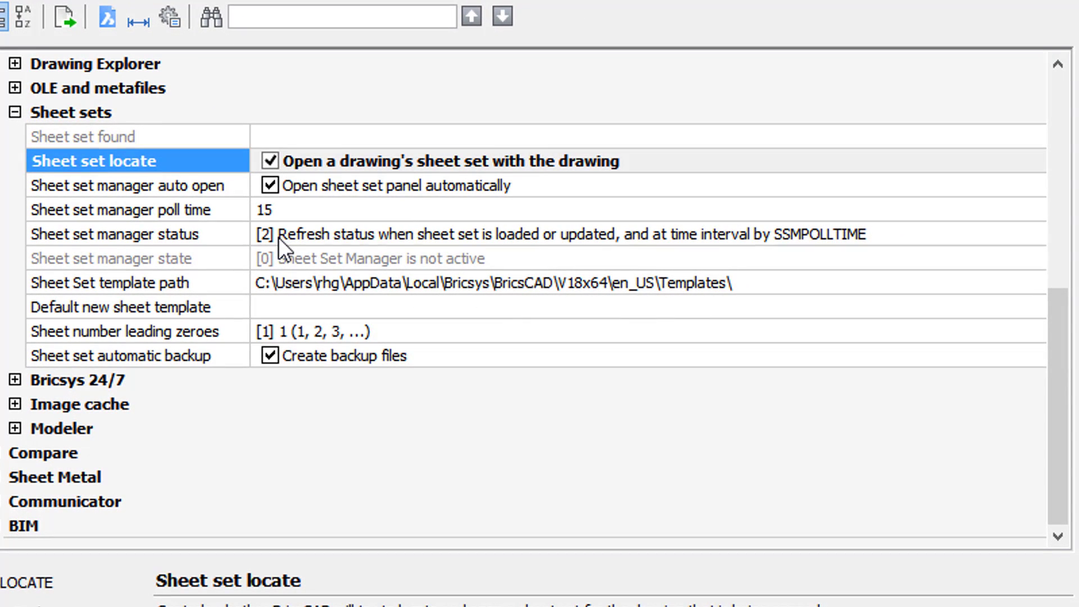
click(279, 237)
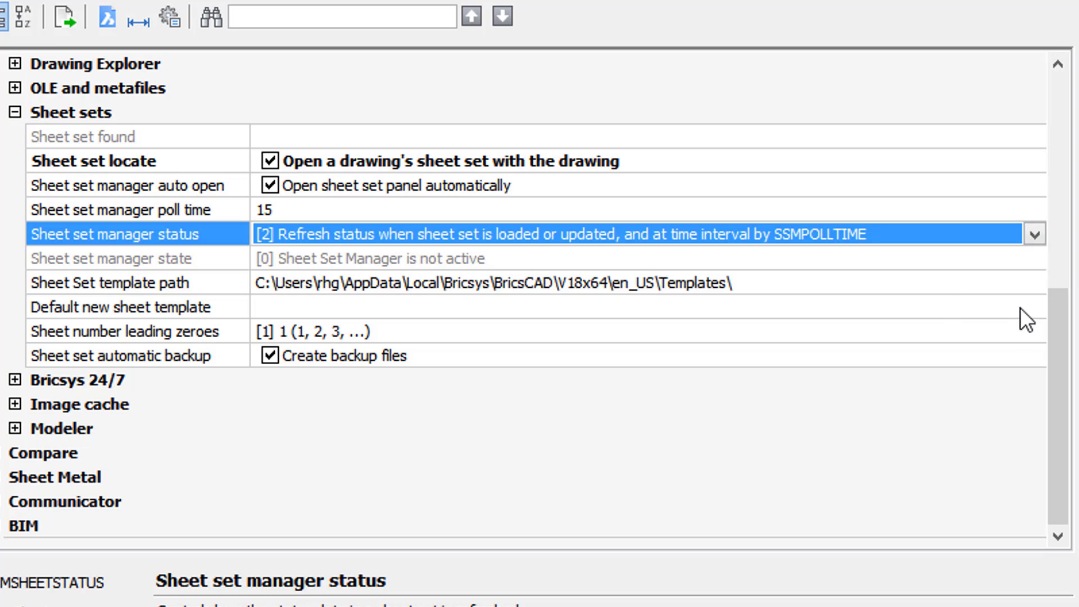
click(1035, 235)
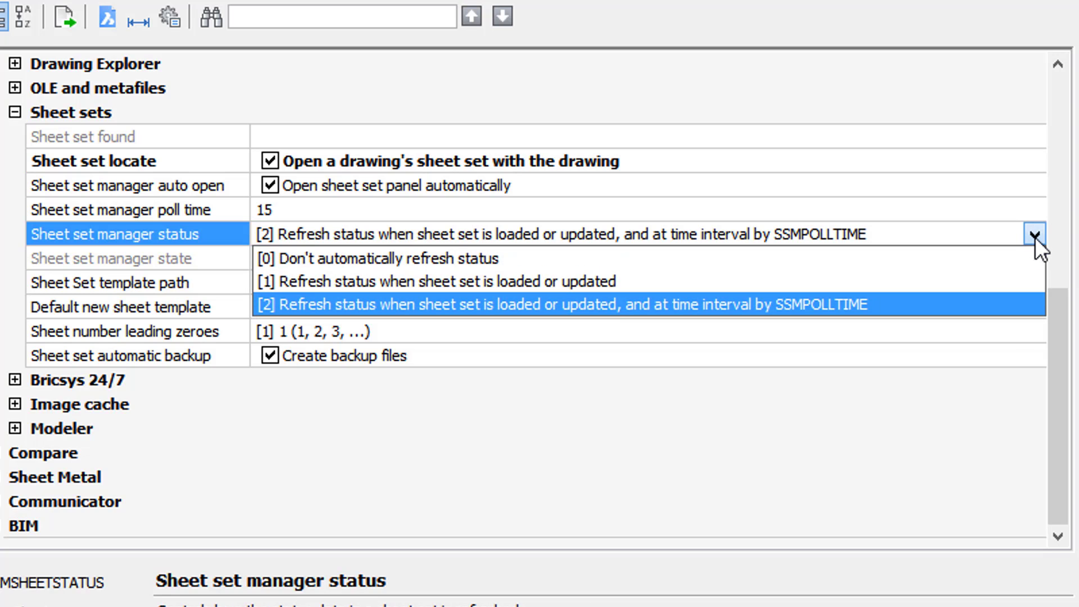
click(441, 304)
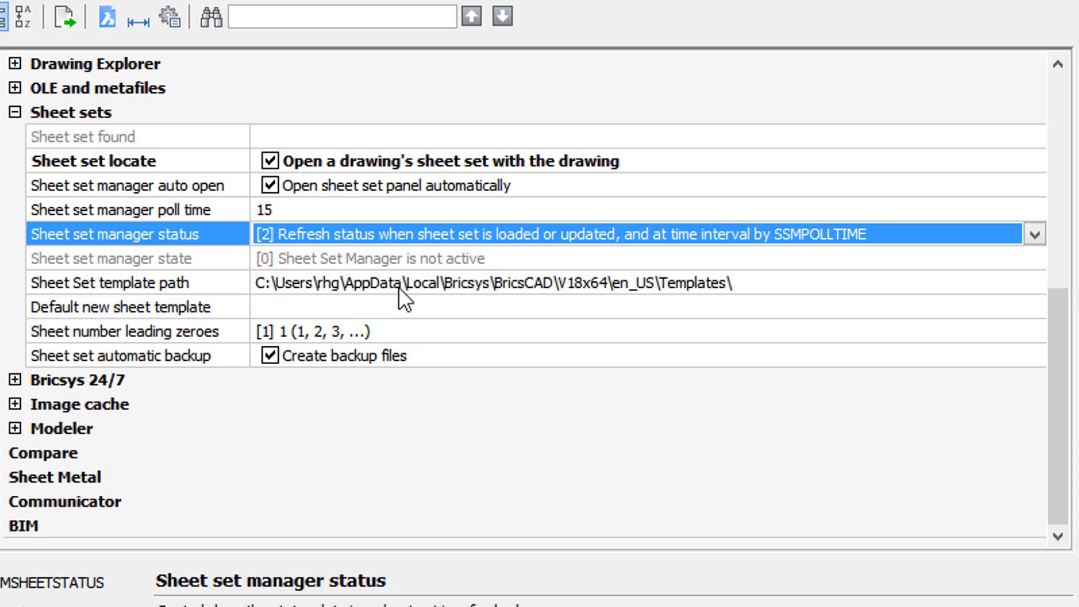
Browse for the sheet set templates folder but keep the existing path, then select Default new sheet template
click(321, 286)
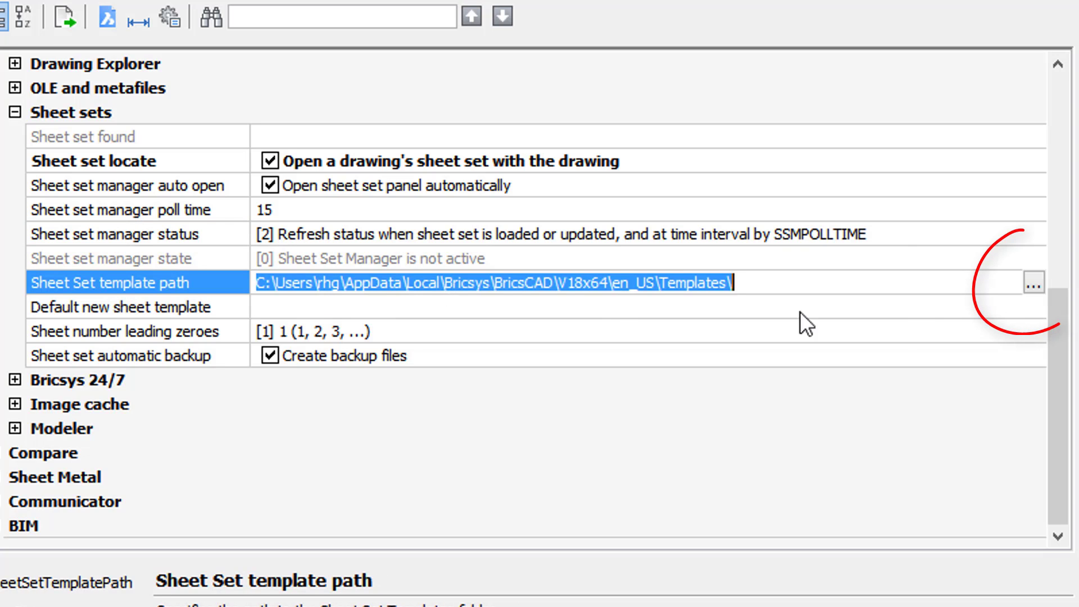
click(1034, 283)
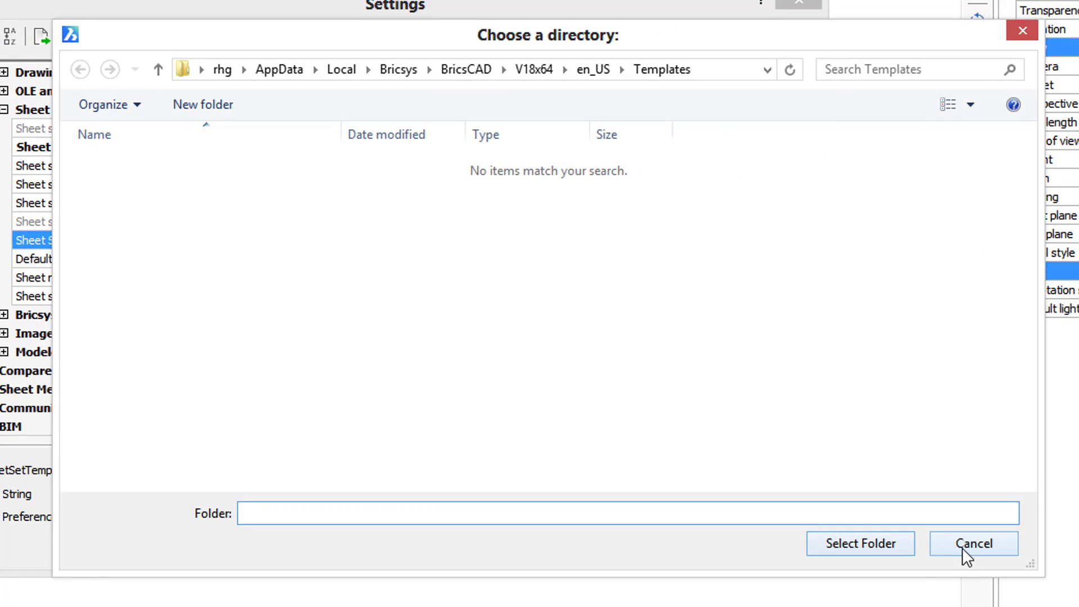
click(967, 544)
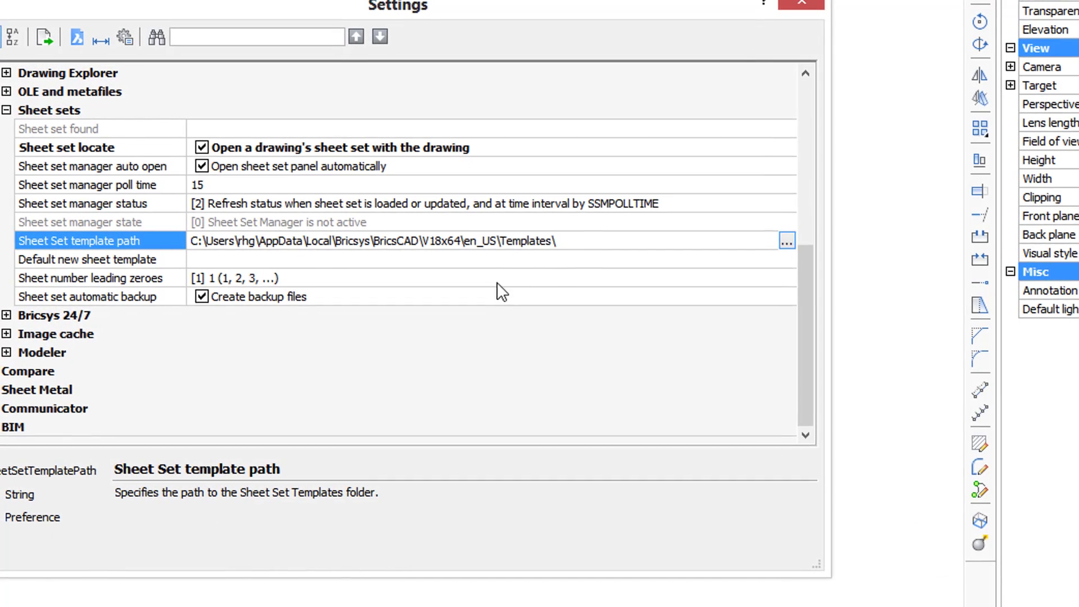
click(502, 259)
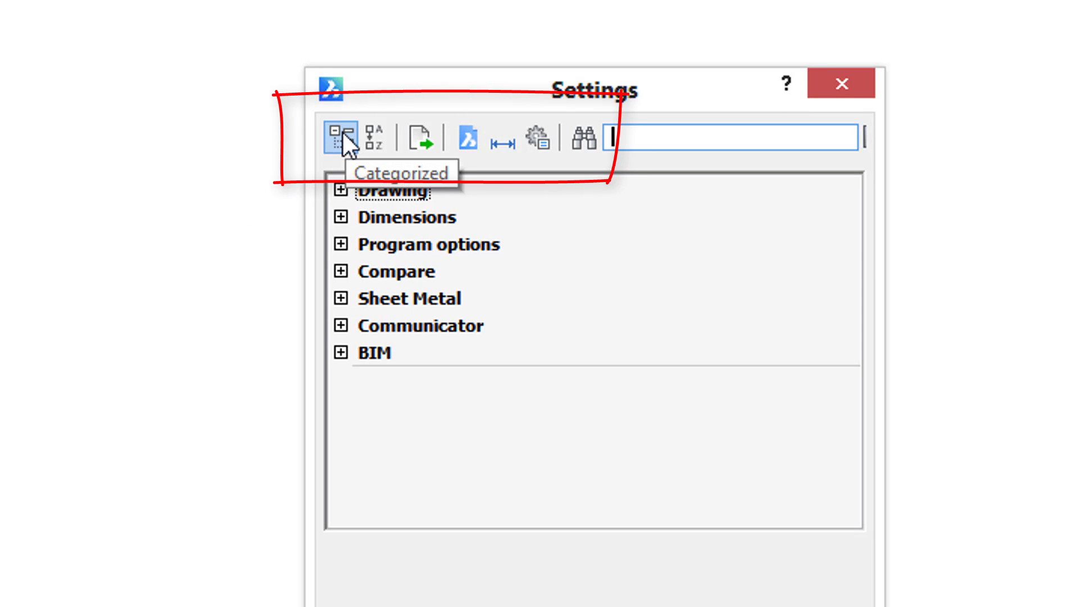
Switch the settings list to Alphabetic and back to Categorized, then try Export
click(369, 144)
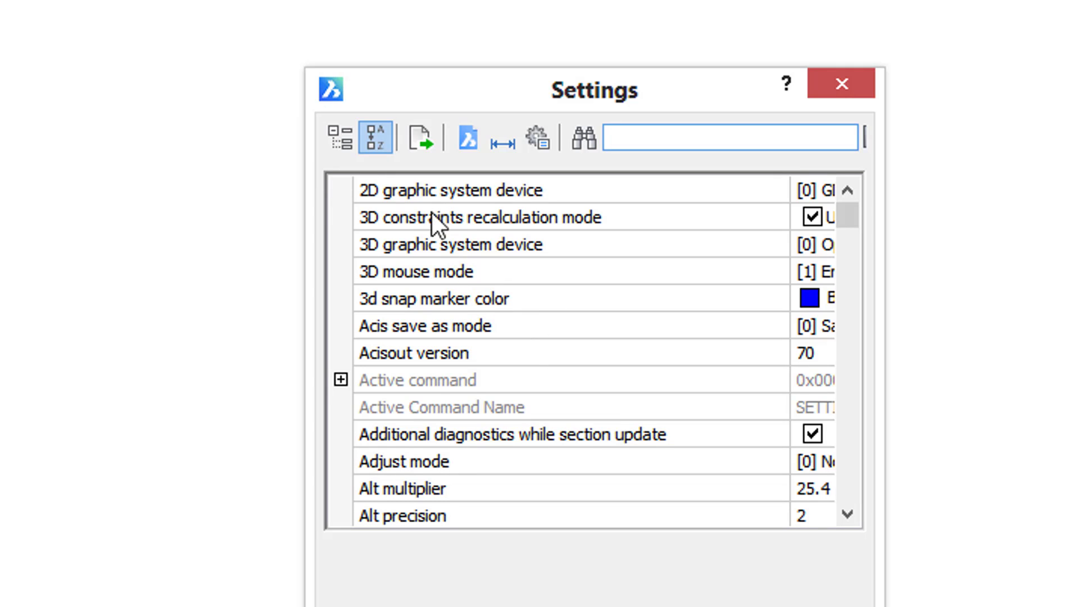
click(340, 148)
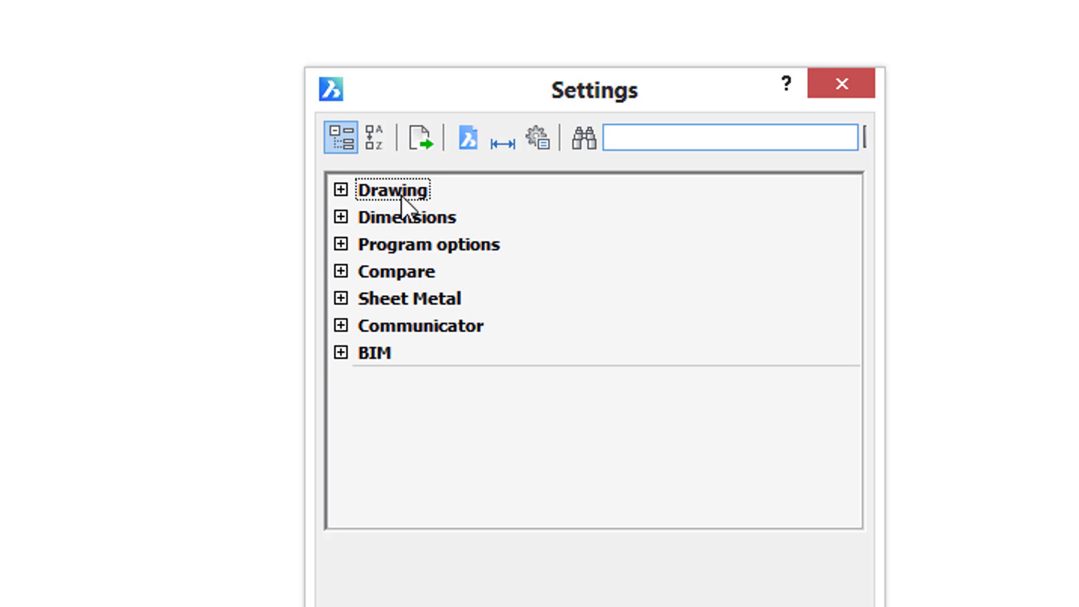
click(419, 142)
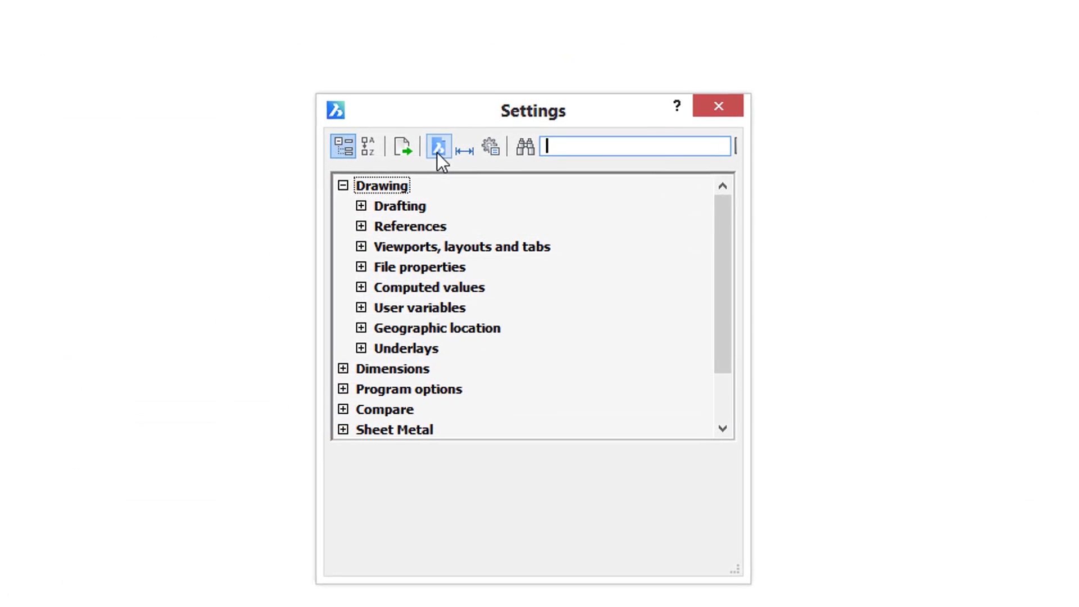
Jump to the Dimensions and Program options settings, then open Find Setting
click(469, 156)
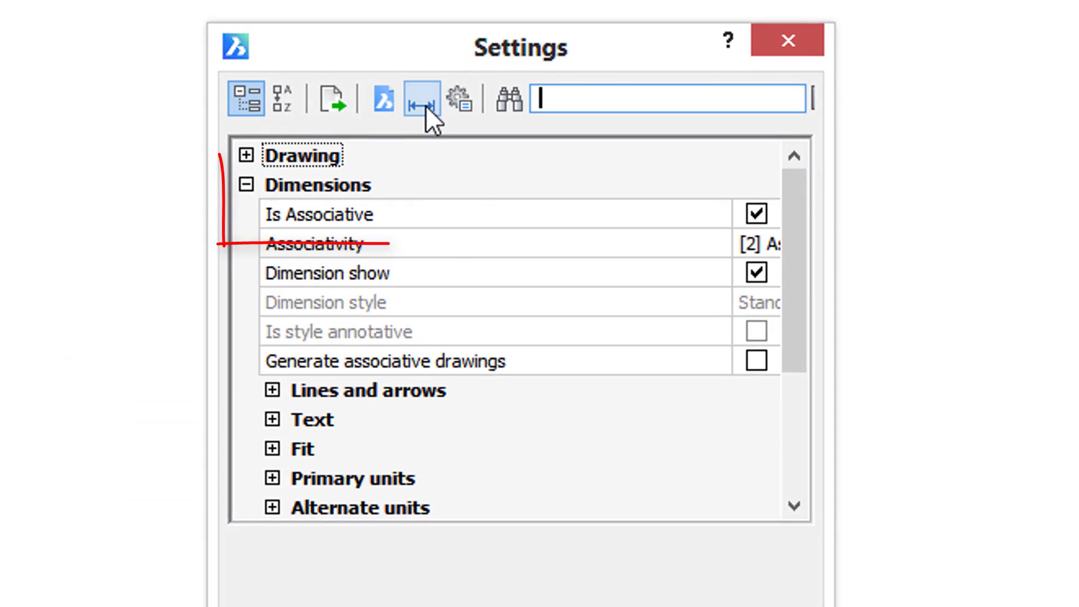
click(458, 100)
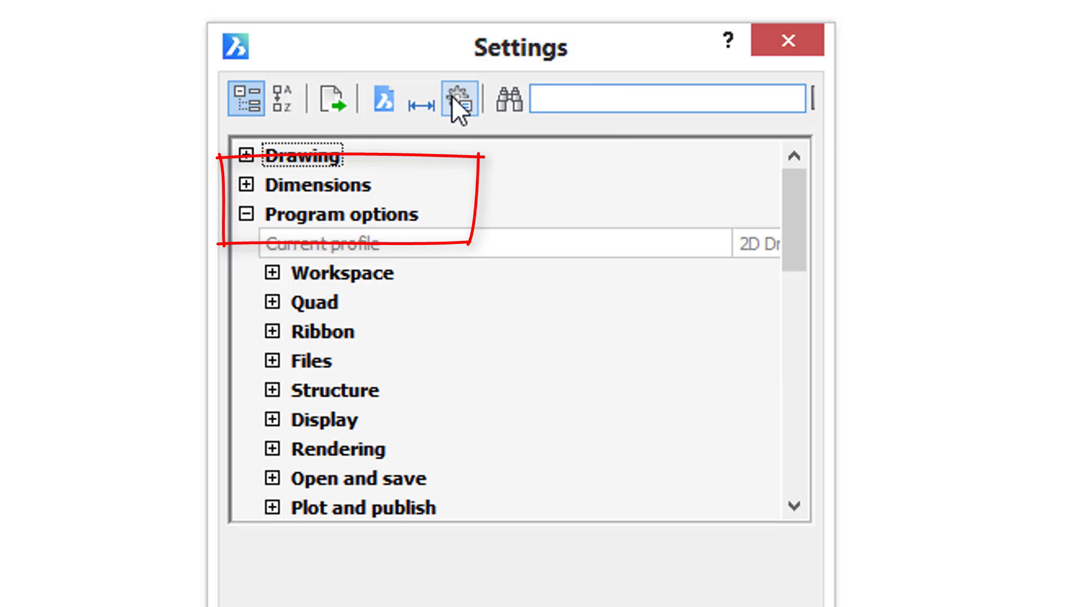
click(502, 102)
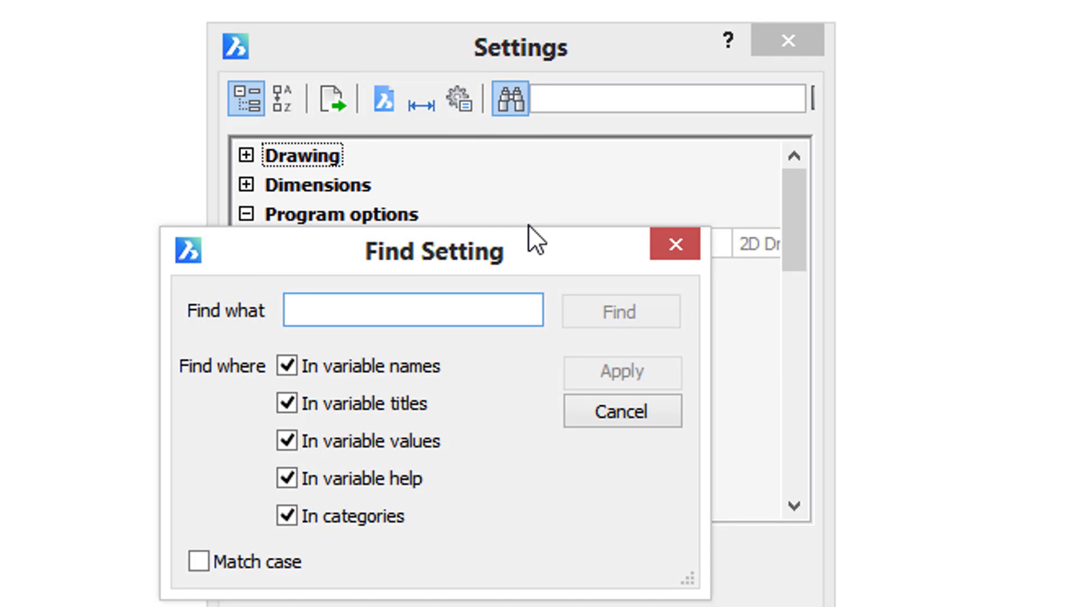